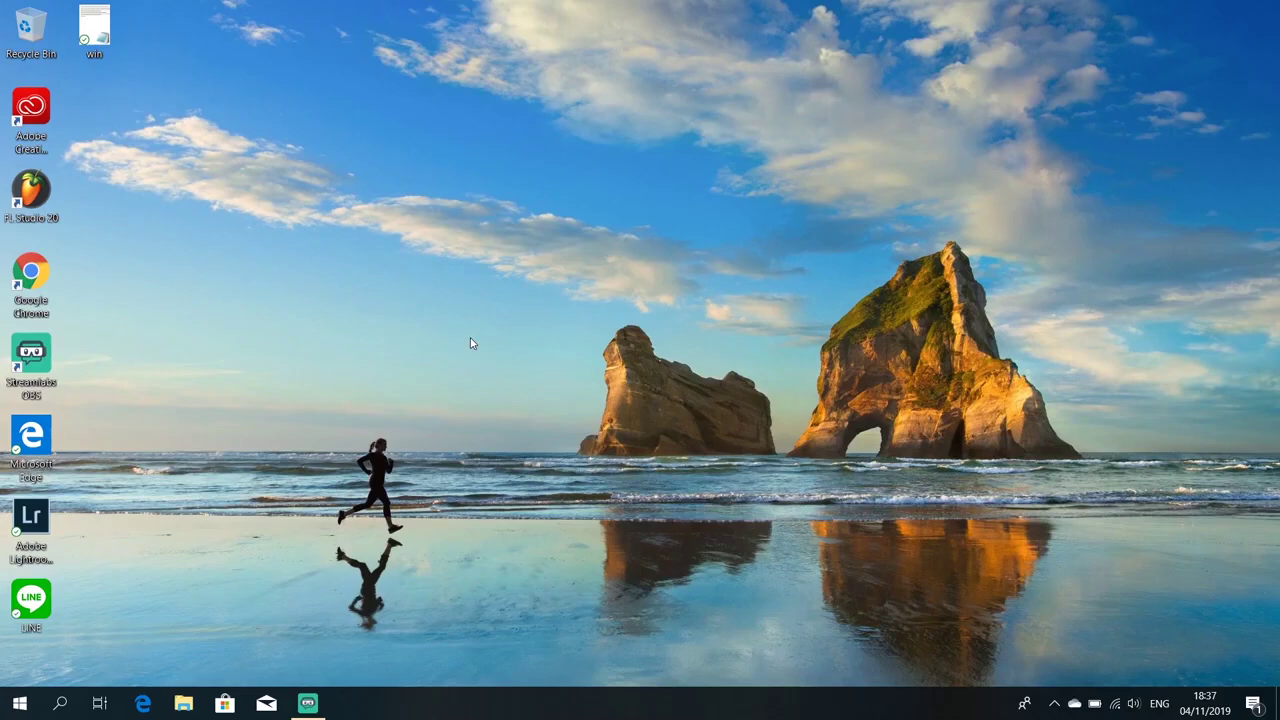
Open Google Chrome and go to instagram.com
double_click(27, 287)
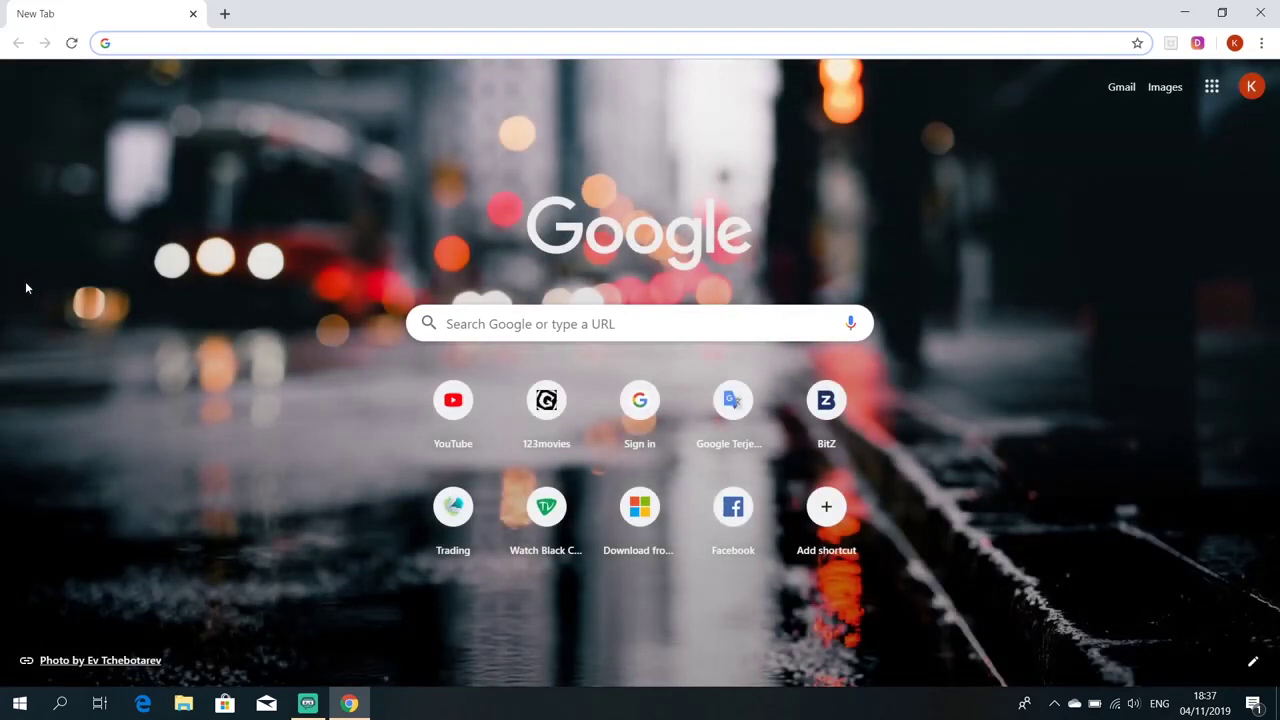
type("instagram.com")
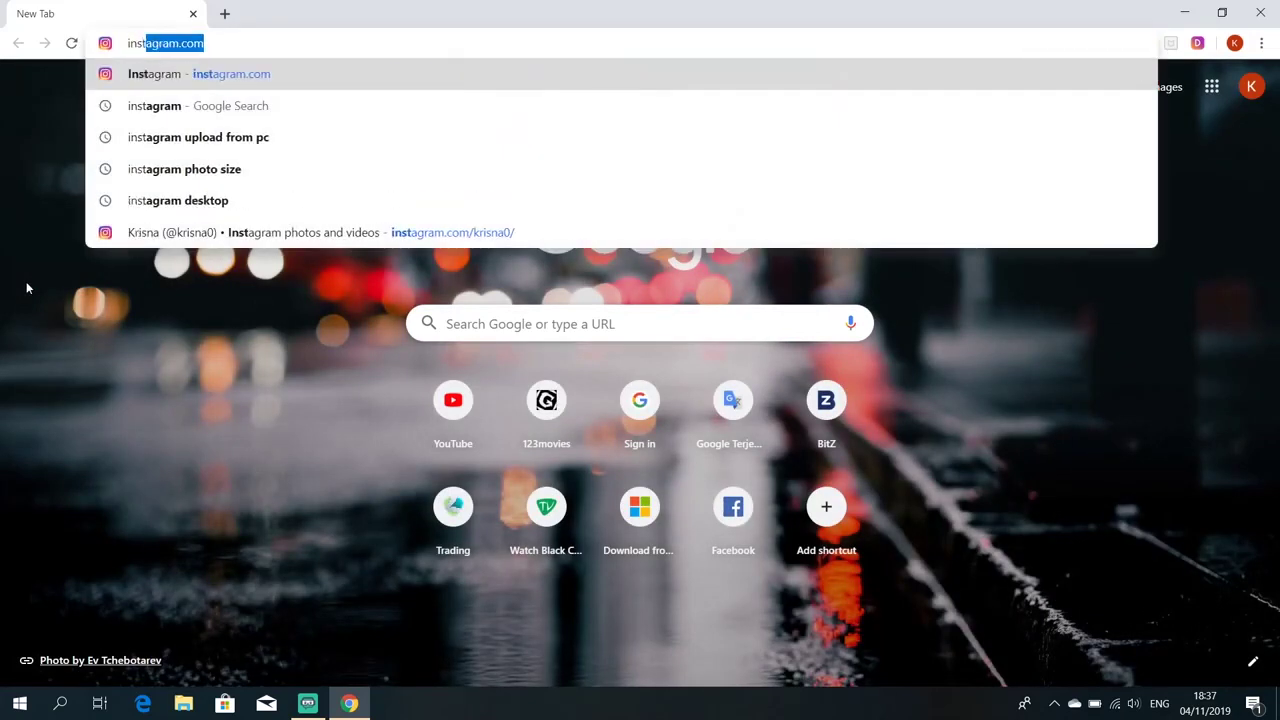
key("Return")
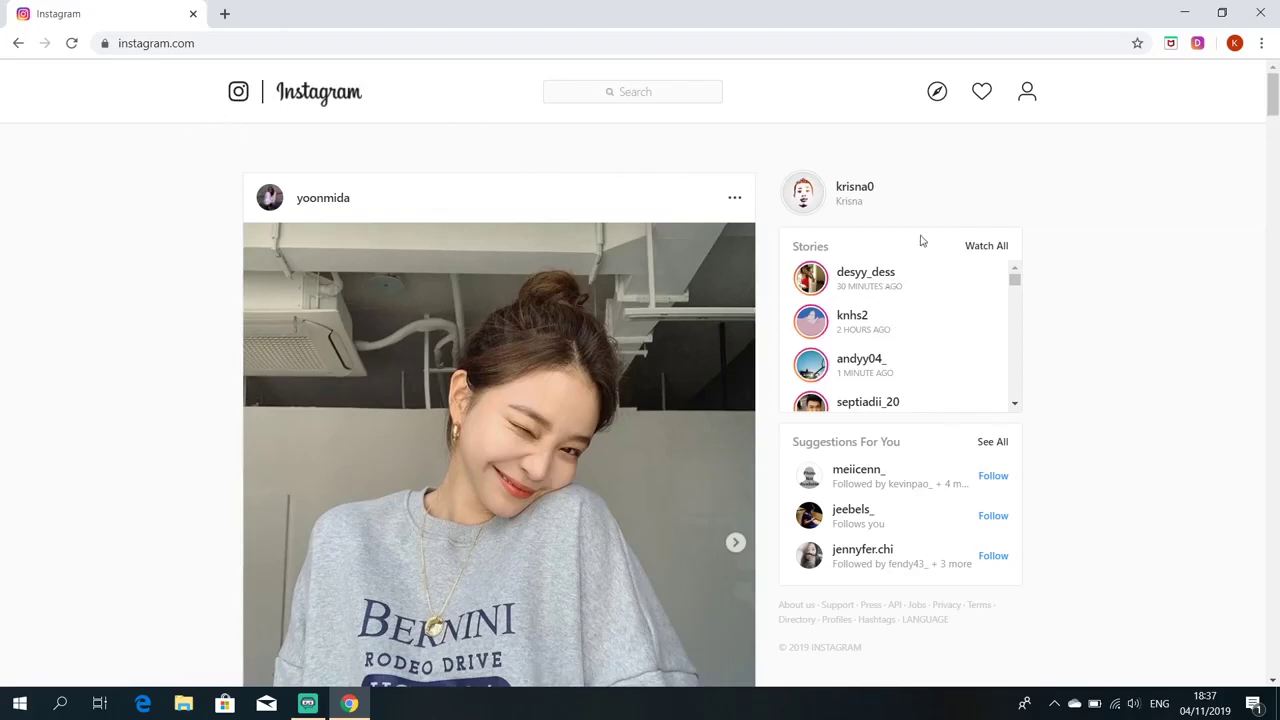
Open the account's own Instagram profile and look through its posts for an upload option
left_click(1020, 98)
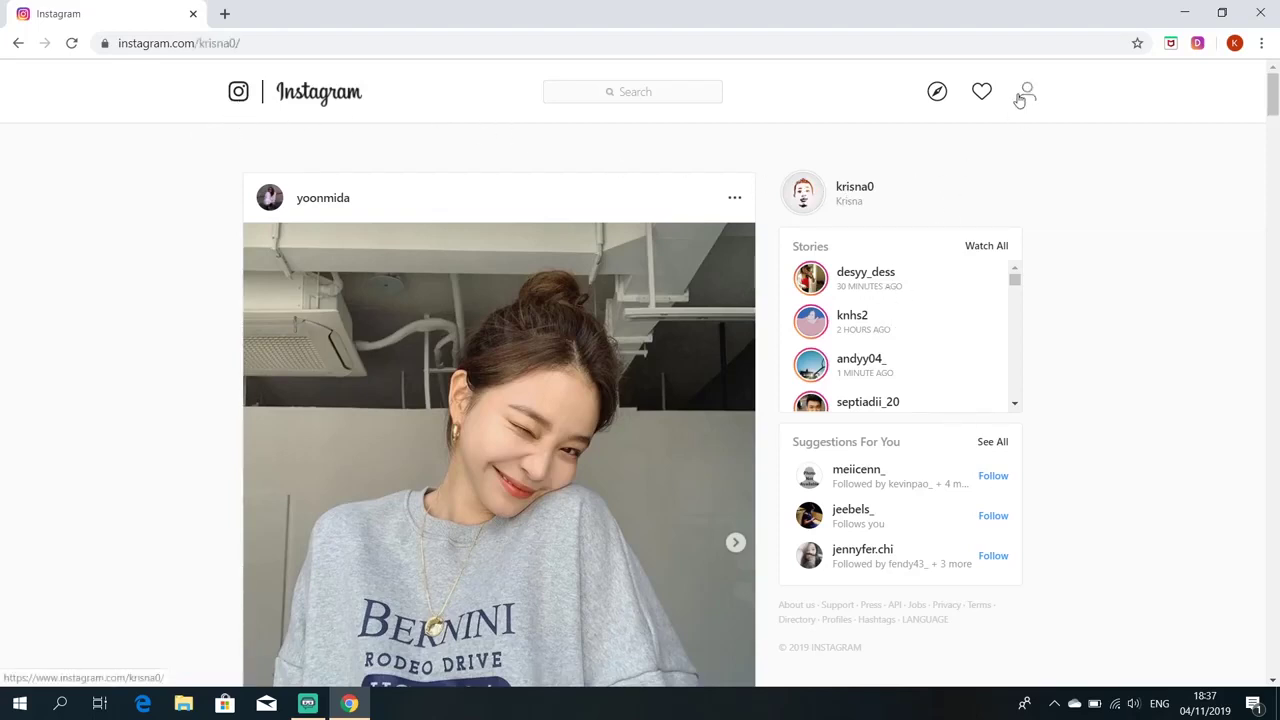
scroll(858, 230, "down", 1)
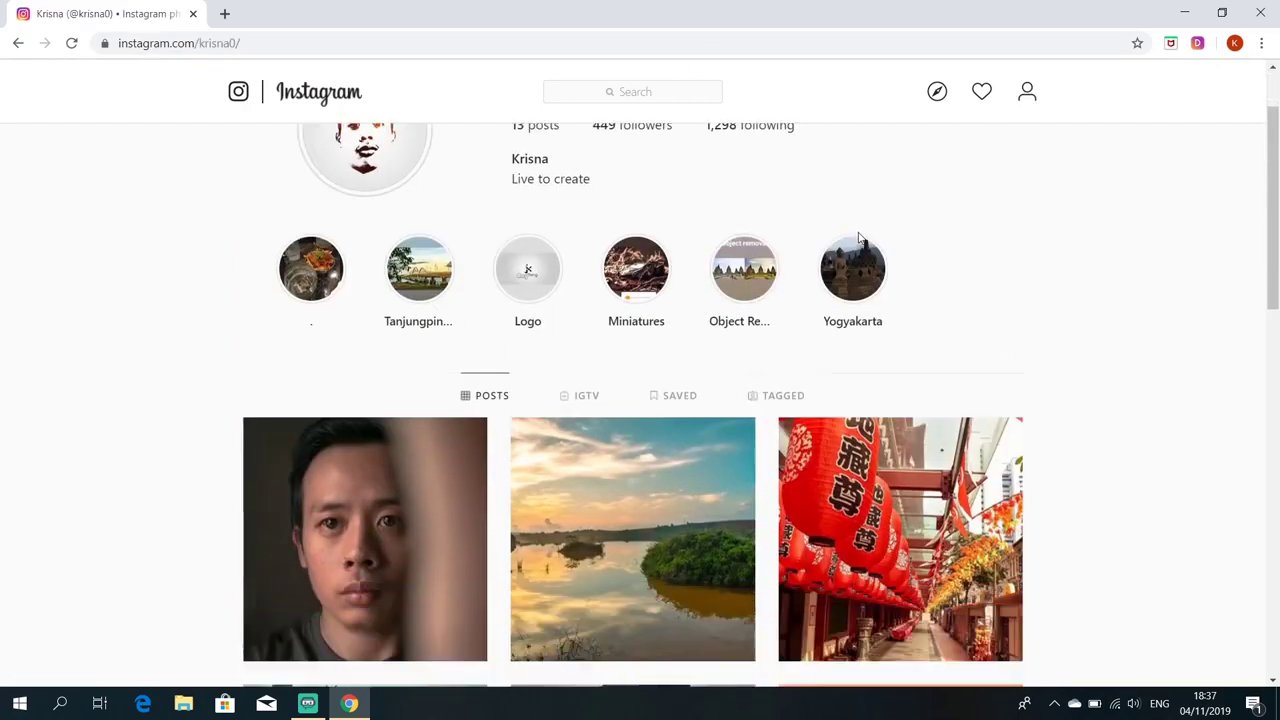
scroll(858, 240, "down", 11)
scroll(860, 245, "up", 6)
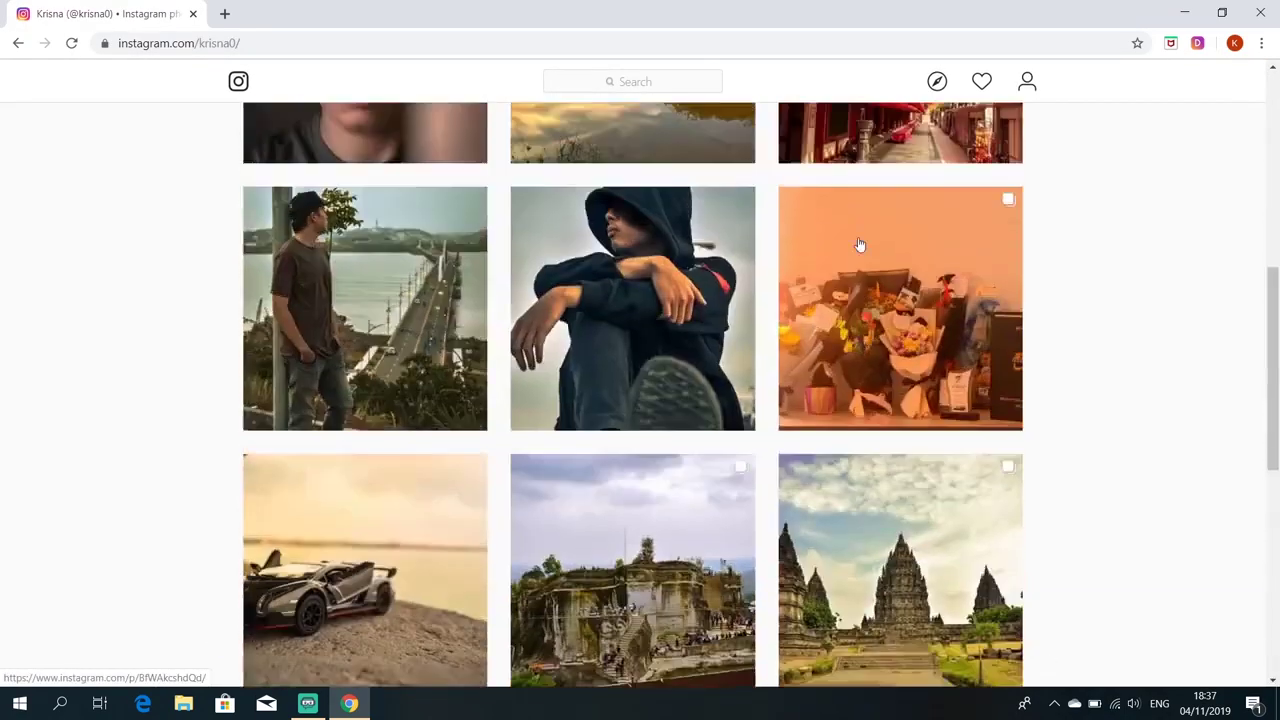
scroll(859, 244, "up", 6)
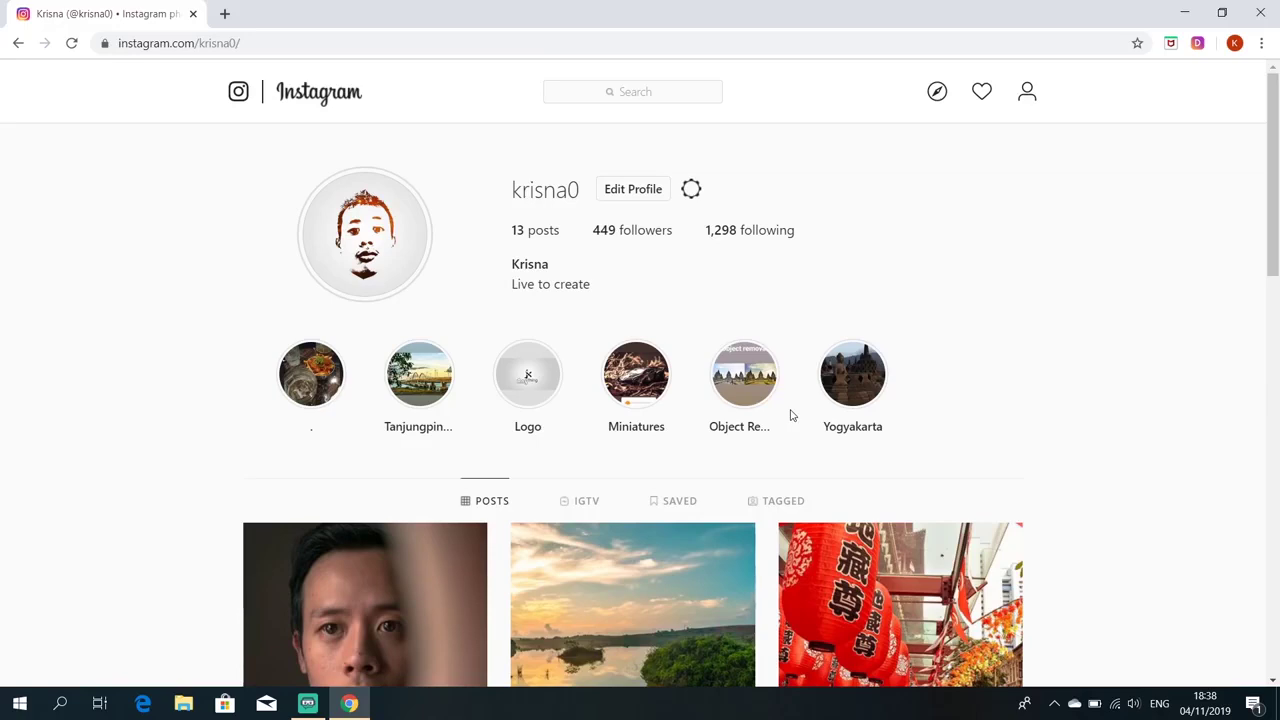
scroll(774, 454, "down", 4)
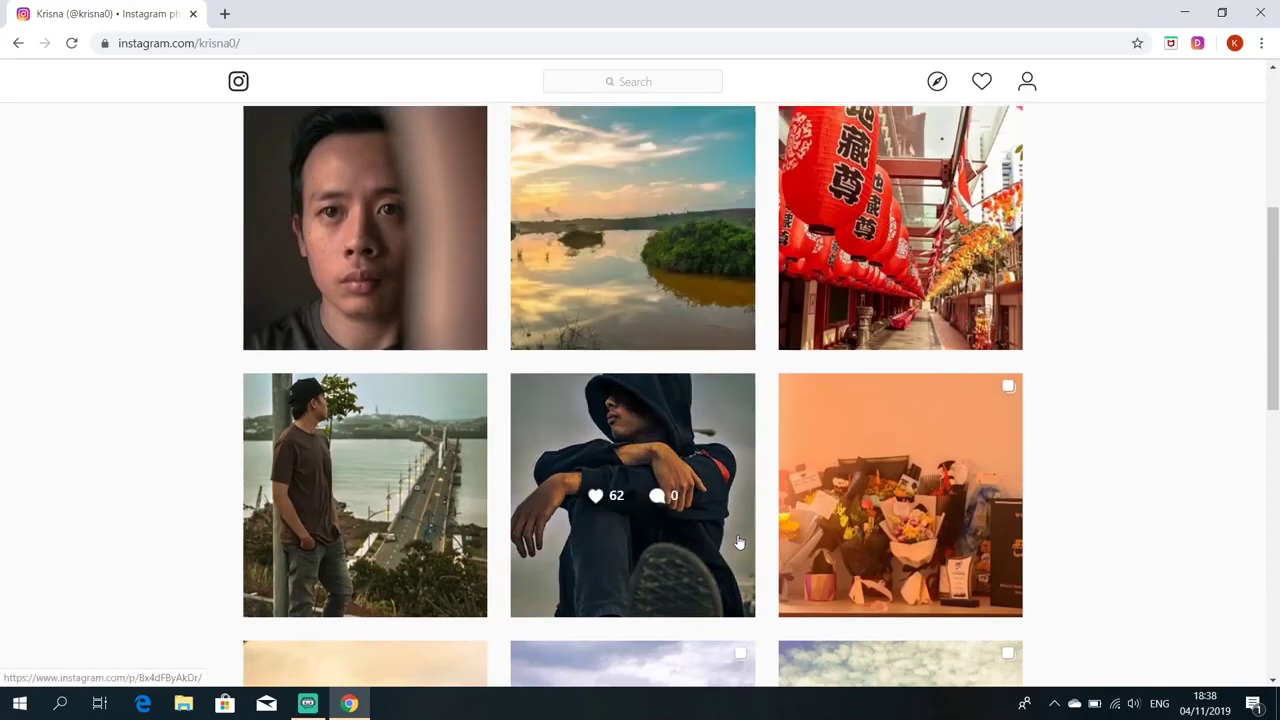
scroll(488, 331, "up", 4)
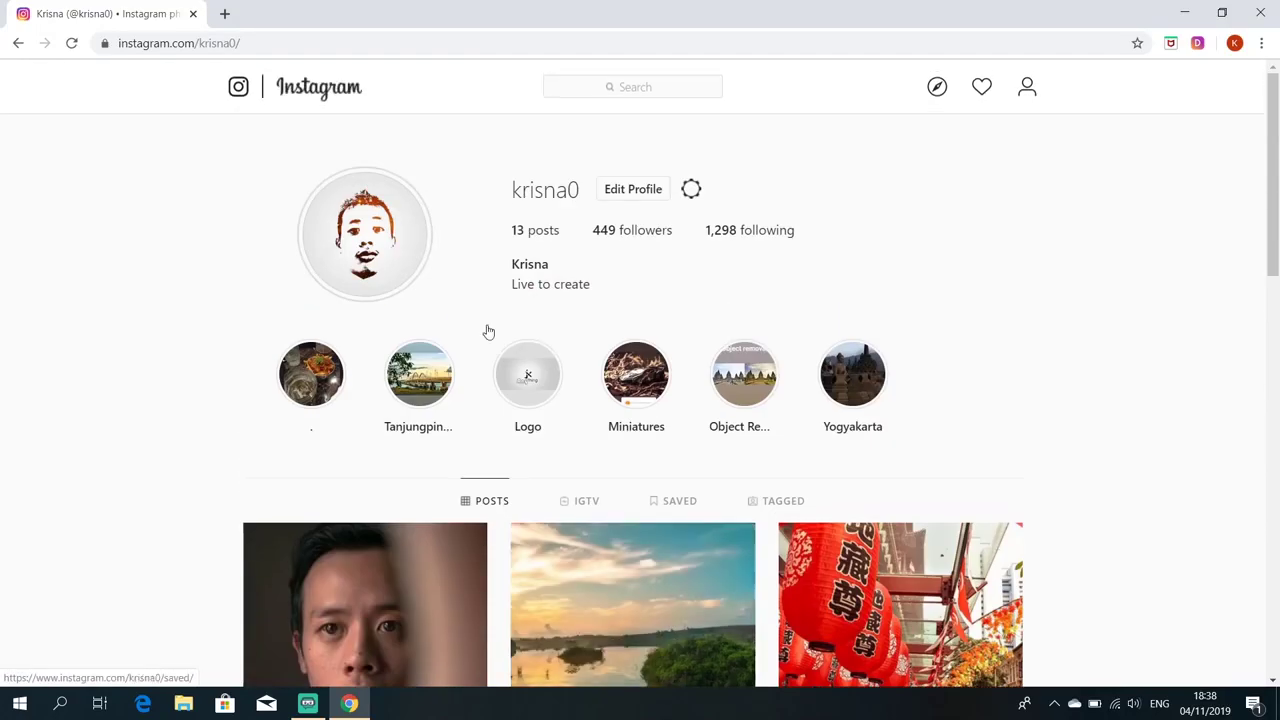
Search Google for "instagram desktop" in a new browser tab
left_click(226, 15)
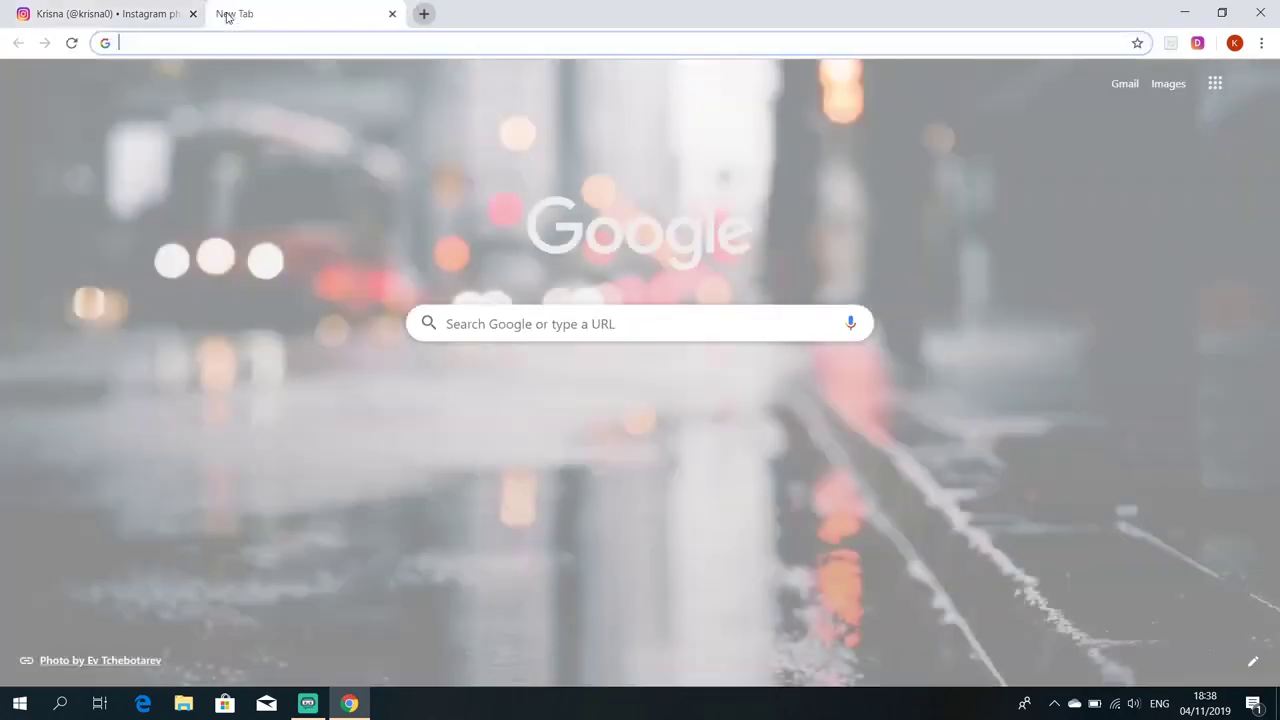
type("in")
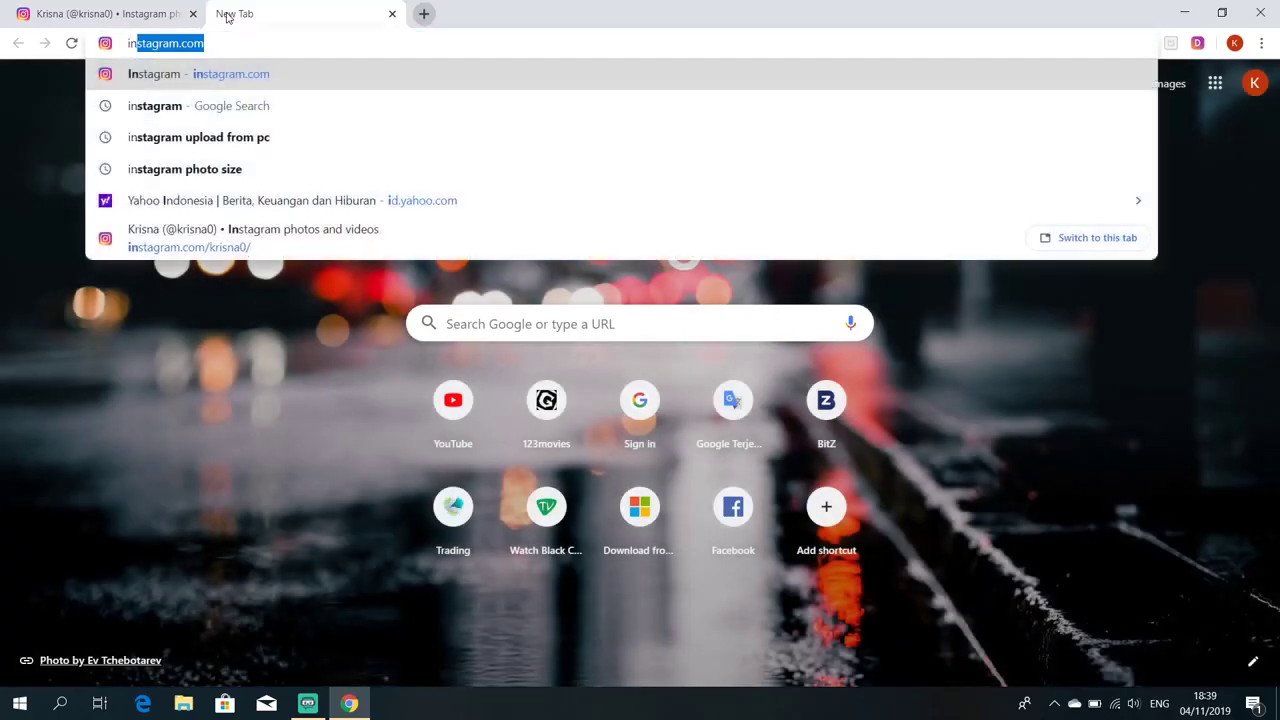
type("stagram")
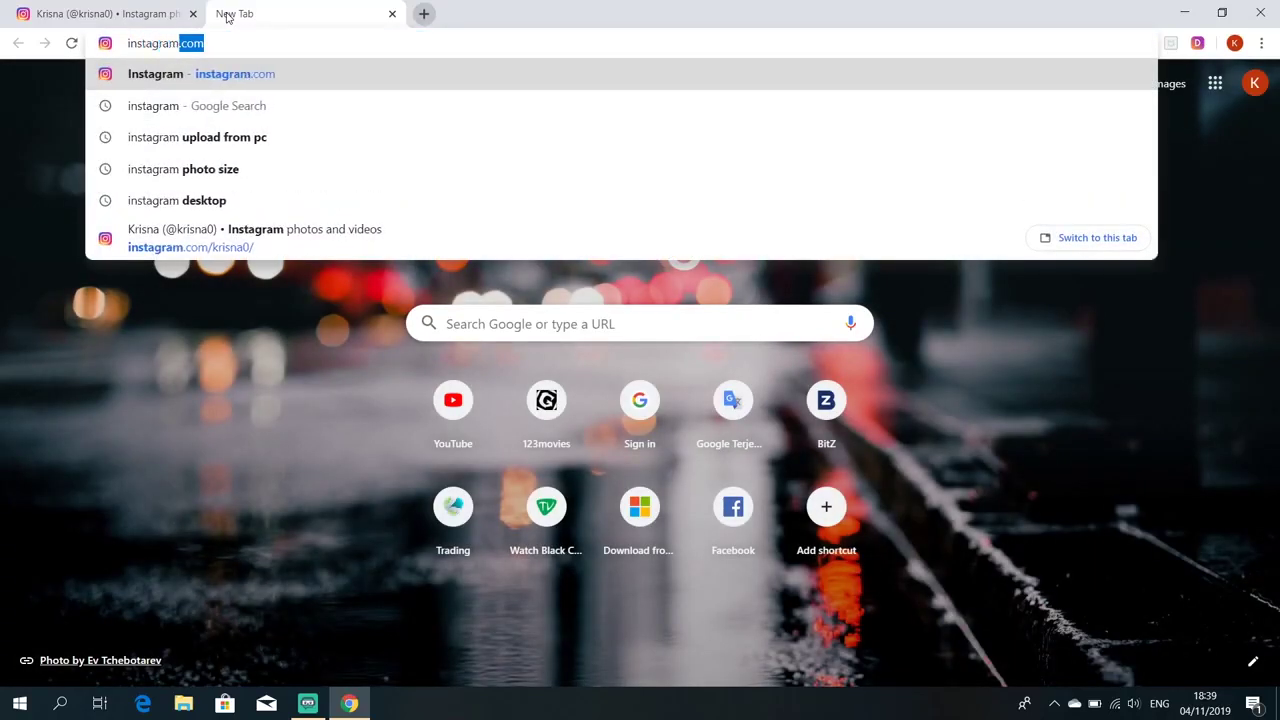
type(" de")
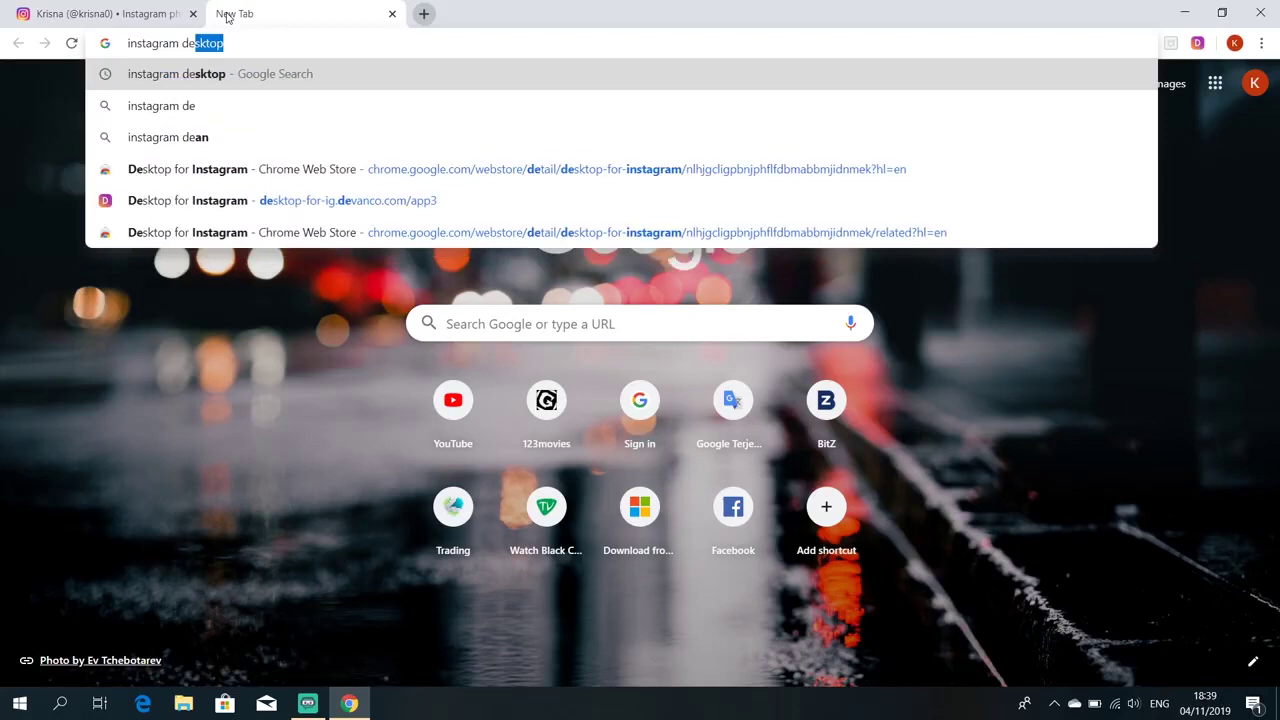
key("Return")
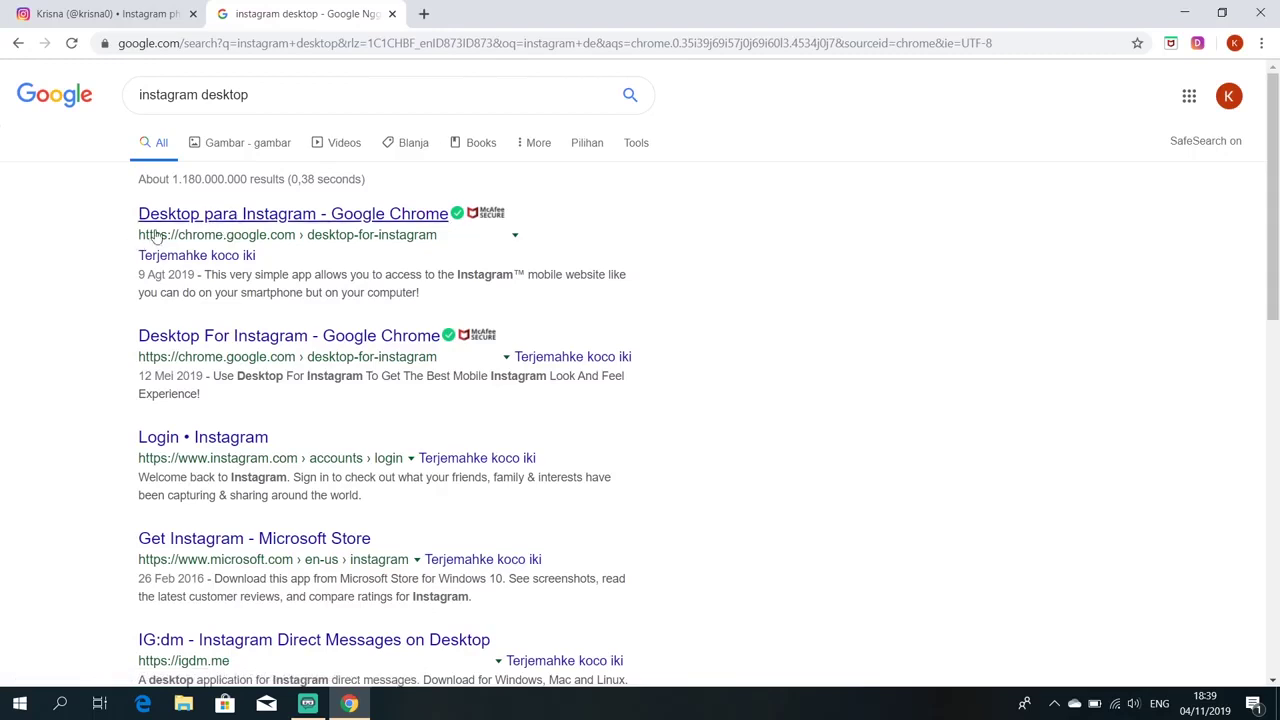
left_click(243, 326)
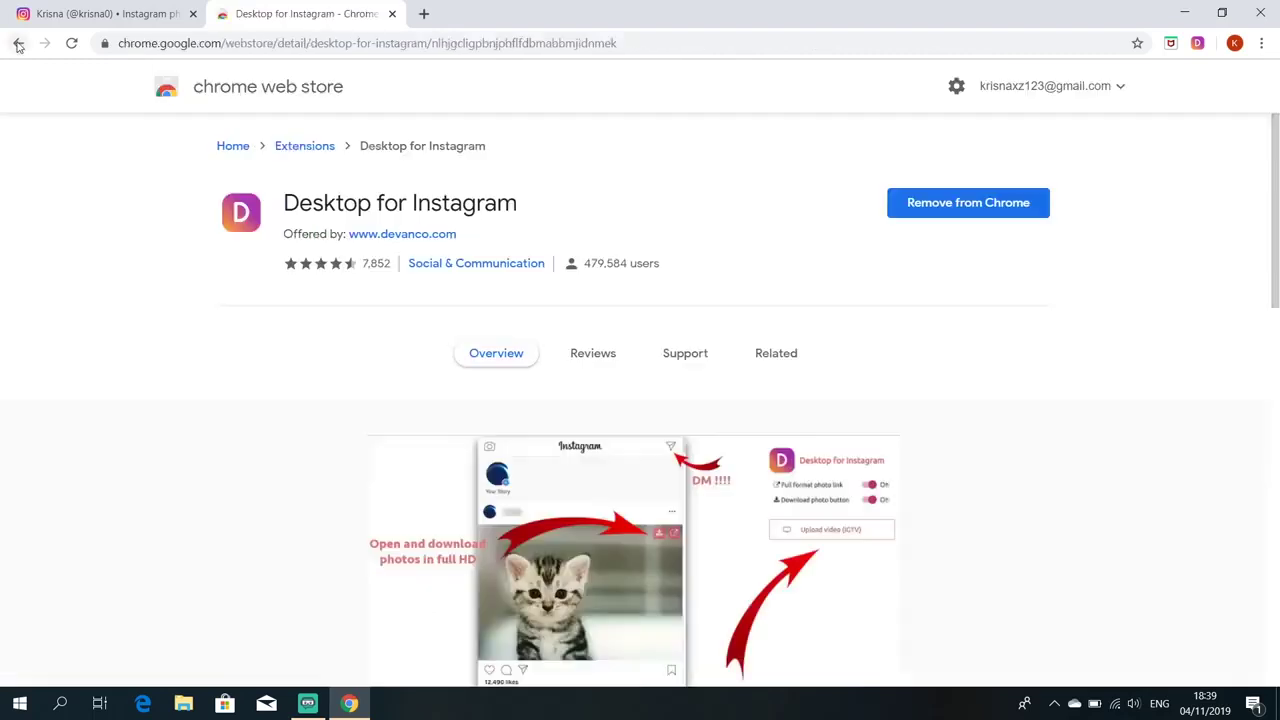
left_click(18, 43)
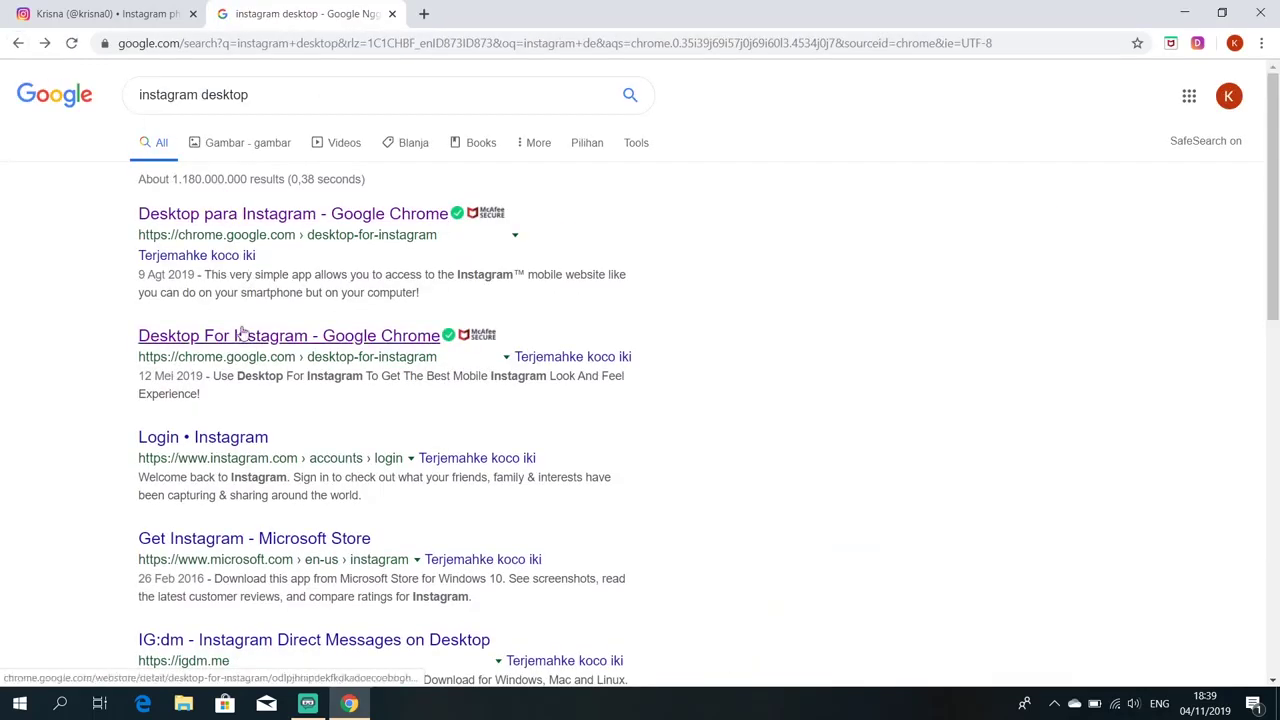
left_click(297, 220)
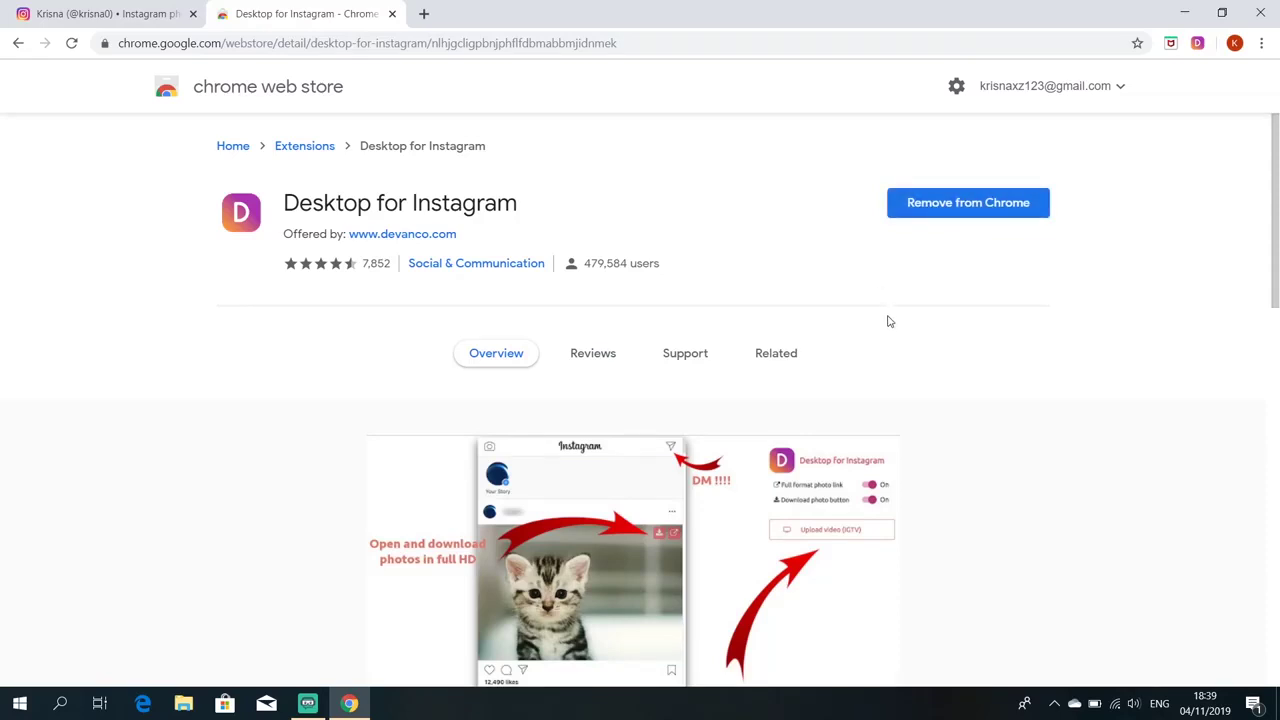
scroll(886, 320, "down", 3)
scroll(886, 320, "up", 3)
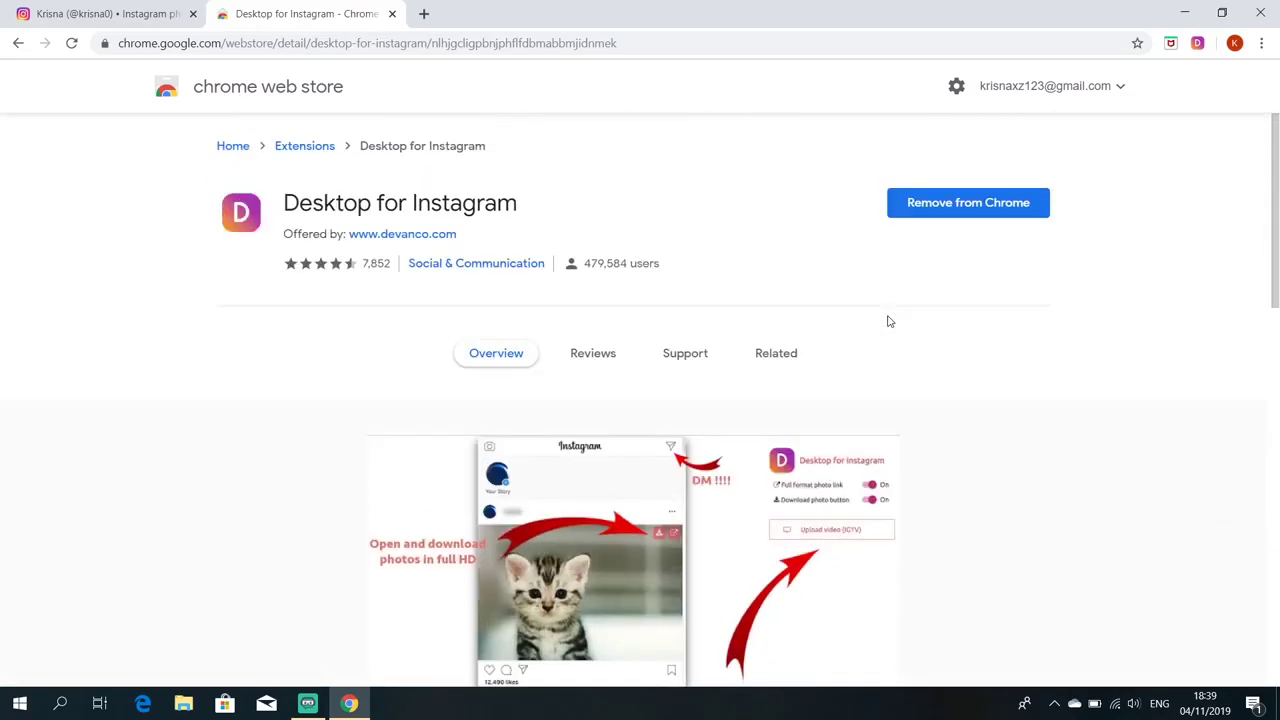
Launch the Desktop for Instagram extension and start a new photo post with the image DSC_0039 from the Export folder
left_click(1199, 46)
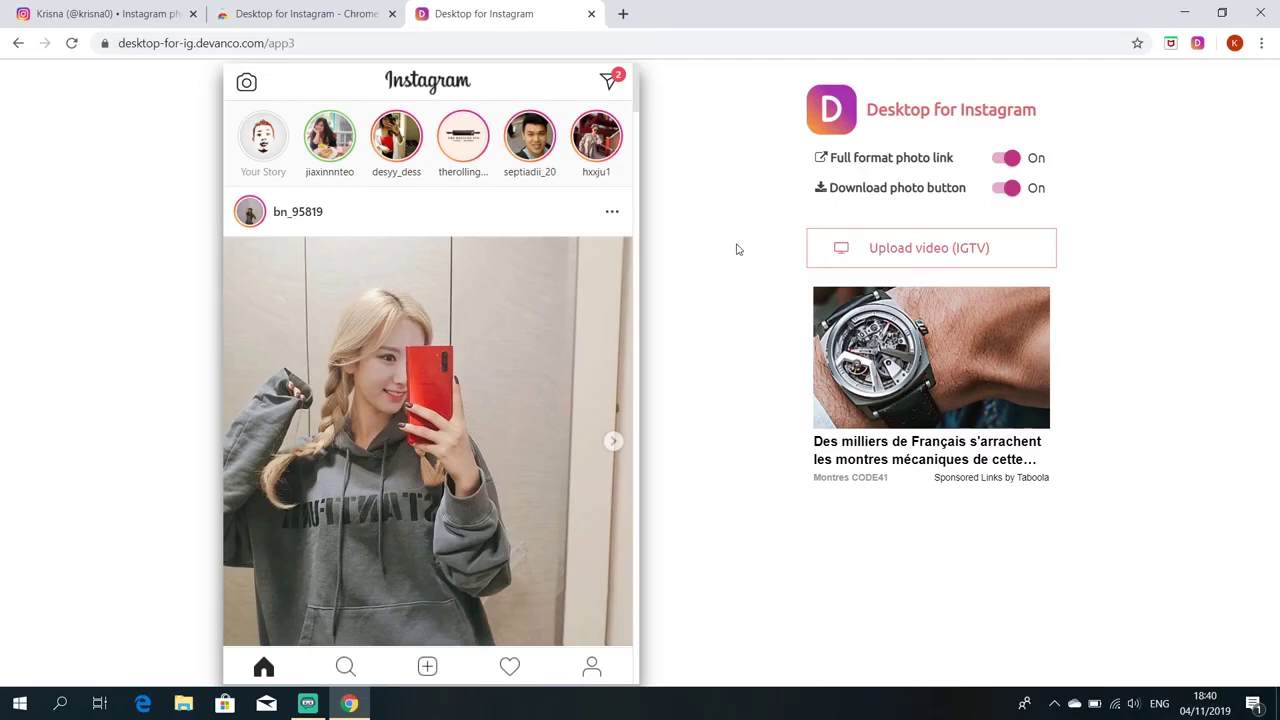
mouse_move(643, 573)
left_click(428, 670)
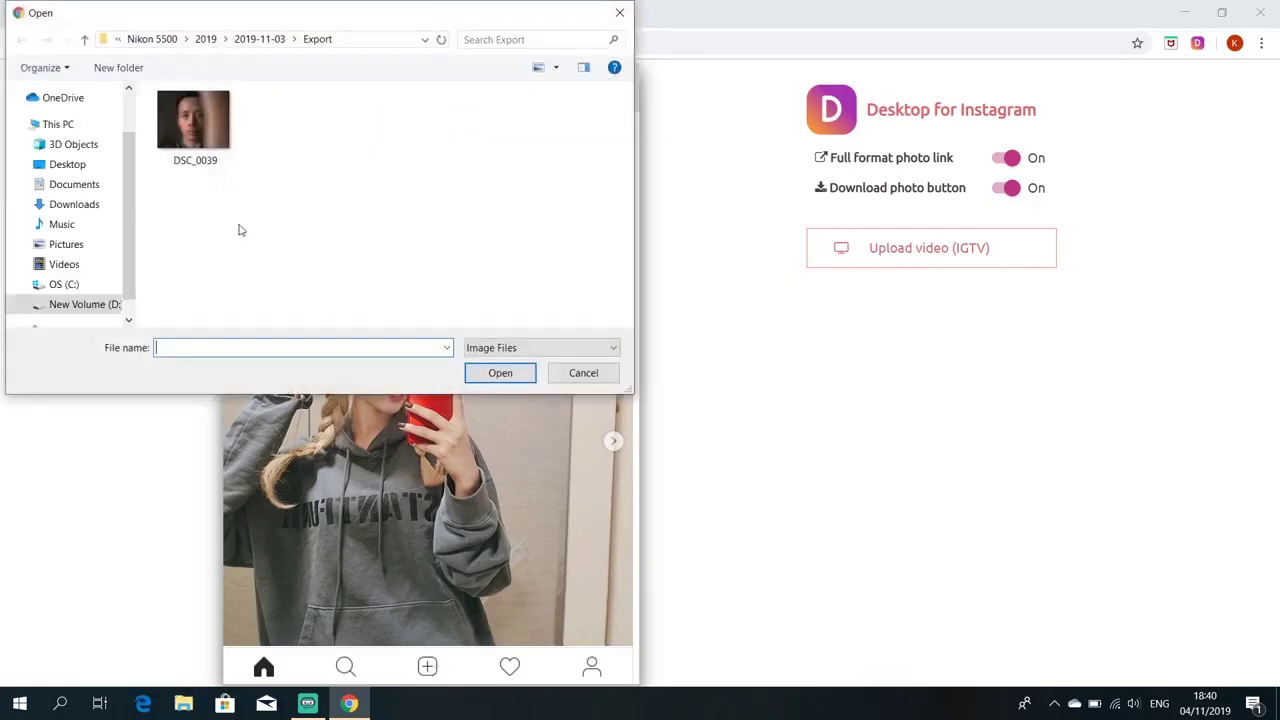
double_click(190, 125)
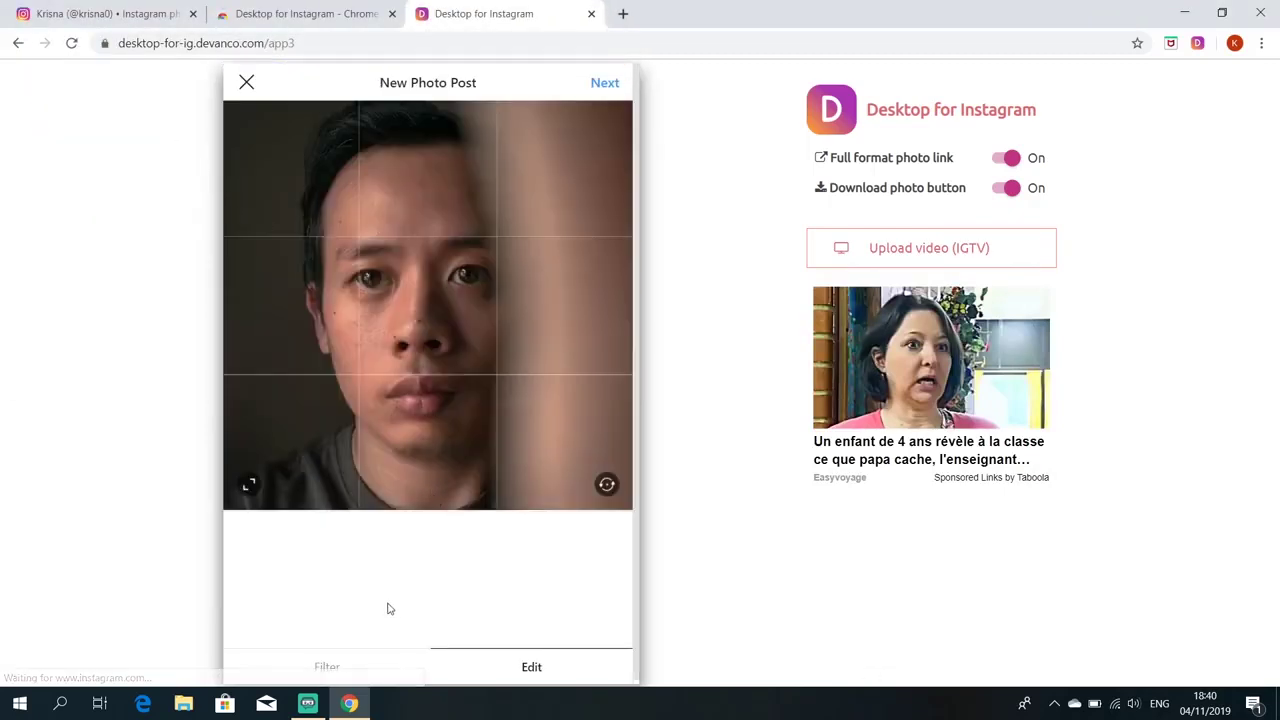
Look over the photo's filter and edit options, and continue to the caption, location and tagging page of the post
left_click(362, 667)
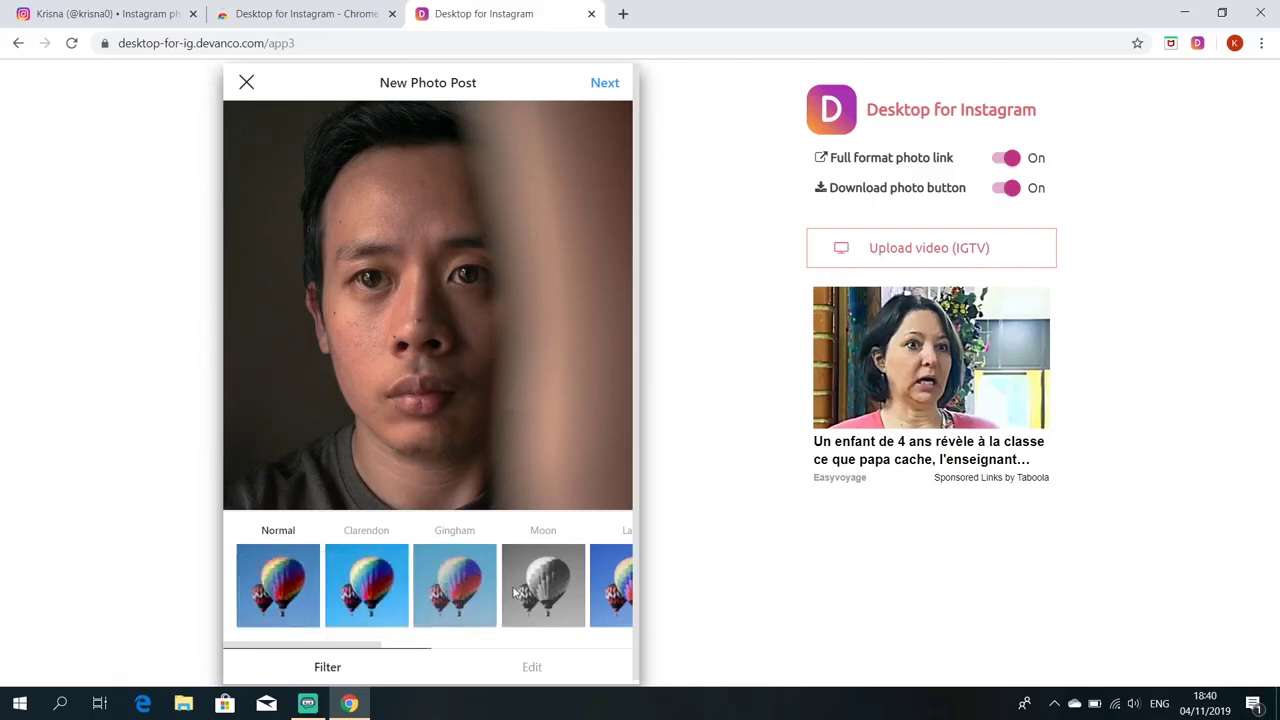
left_click(527, 669)
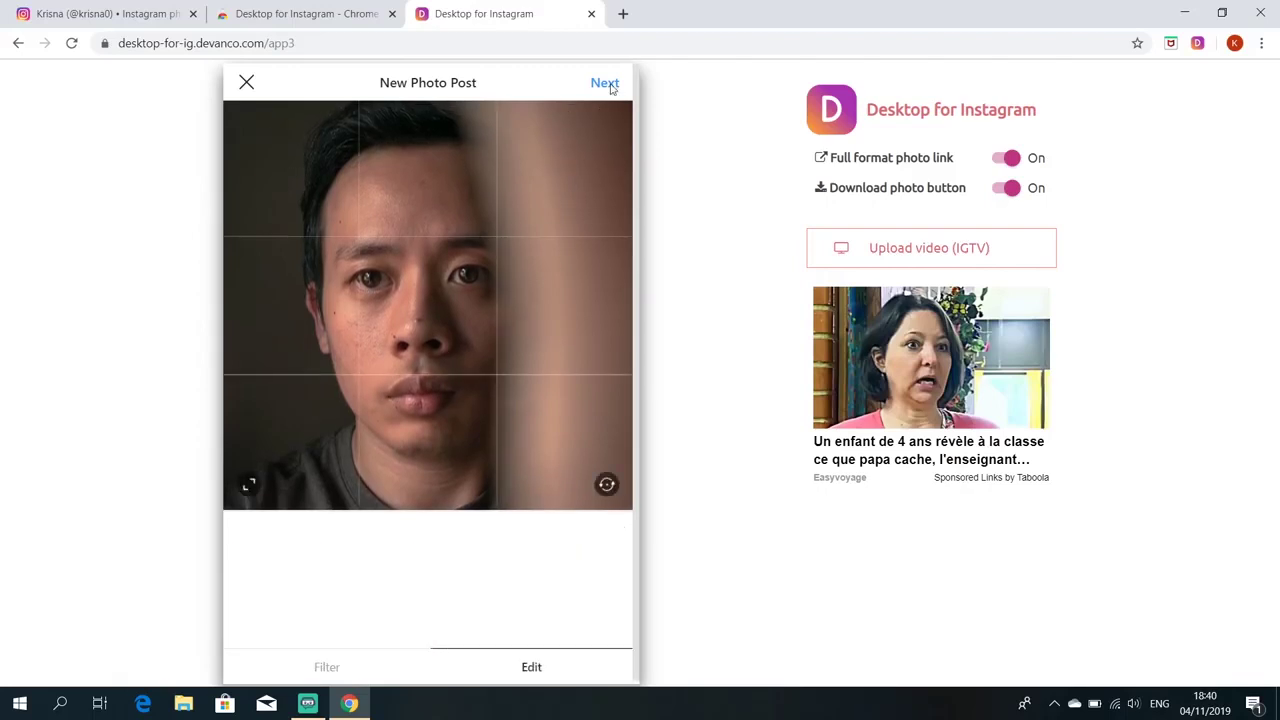
left_click(606, 84)
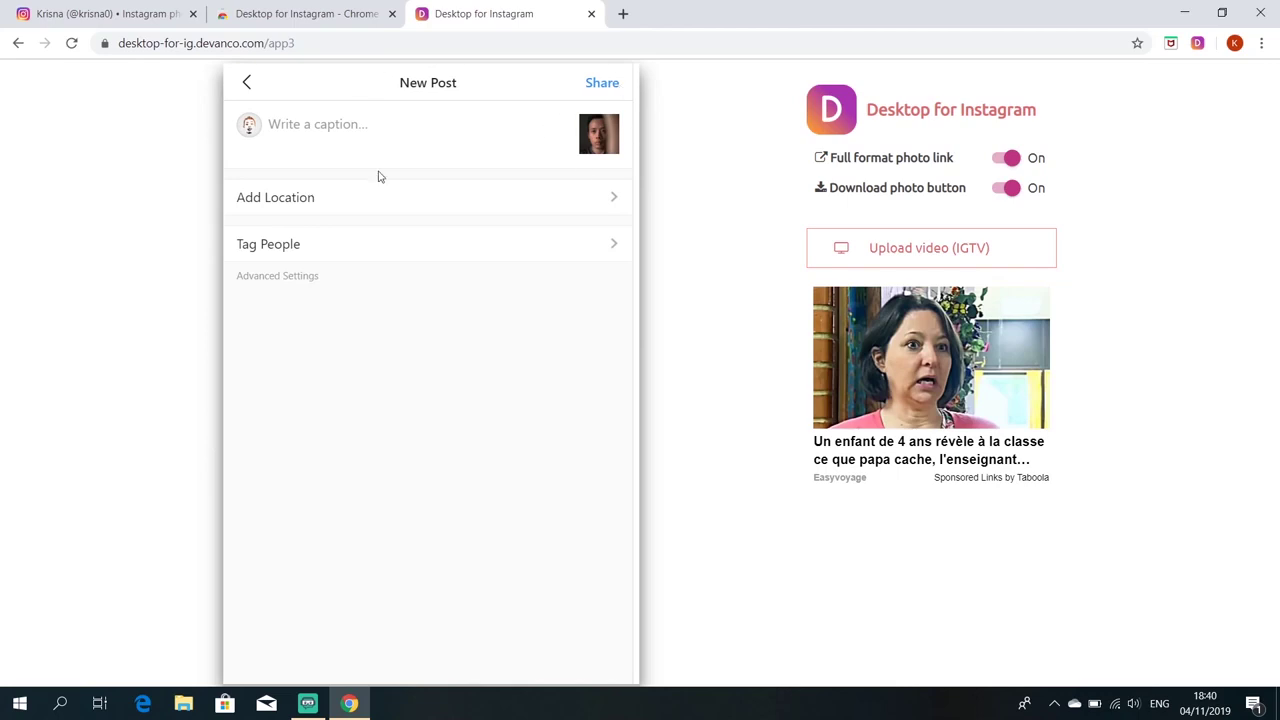
Discard the unshared photo post and close the extension's page and the browser
left_click(246, 83)
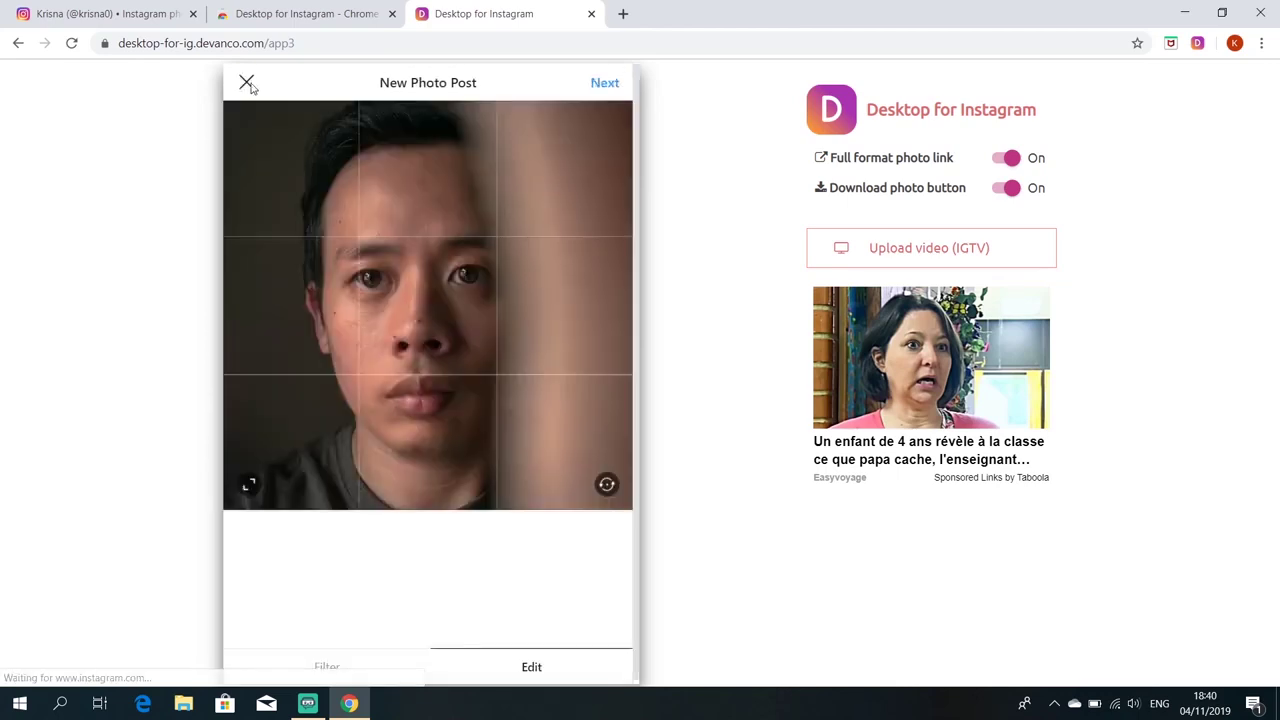
left_click(246, 83)
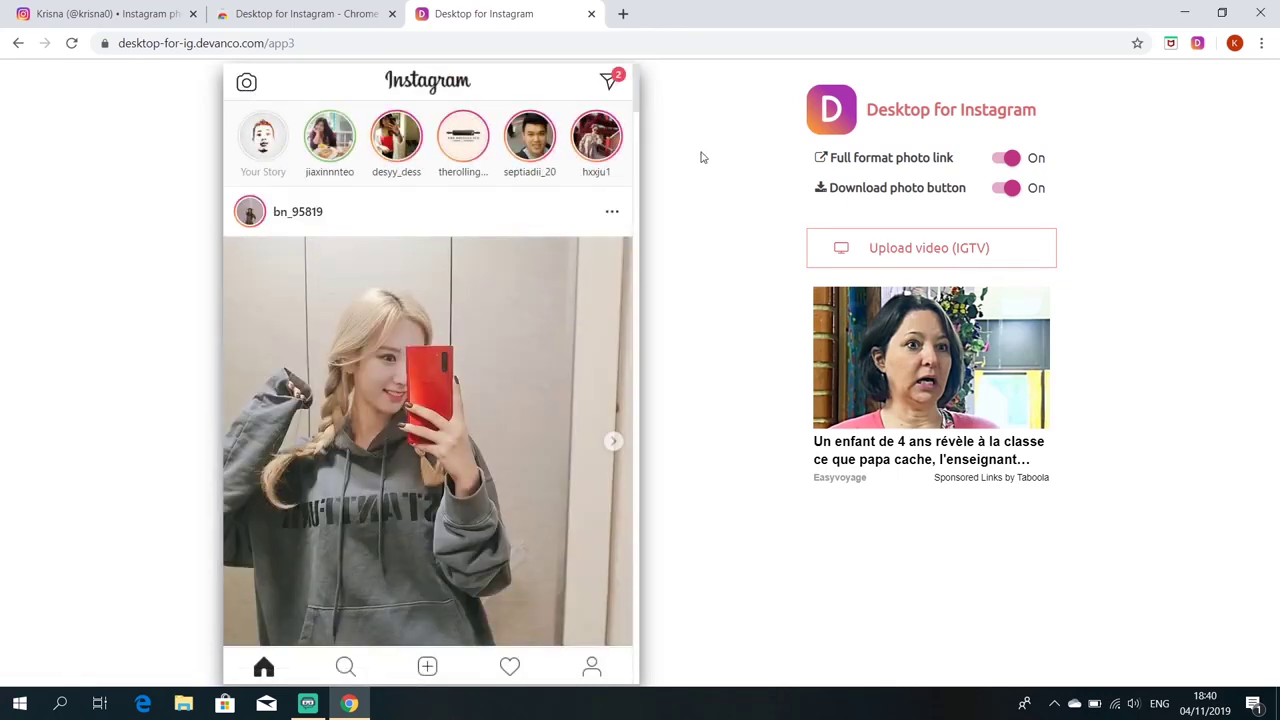
left_click(591, 16)
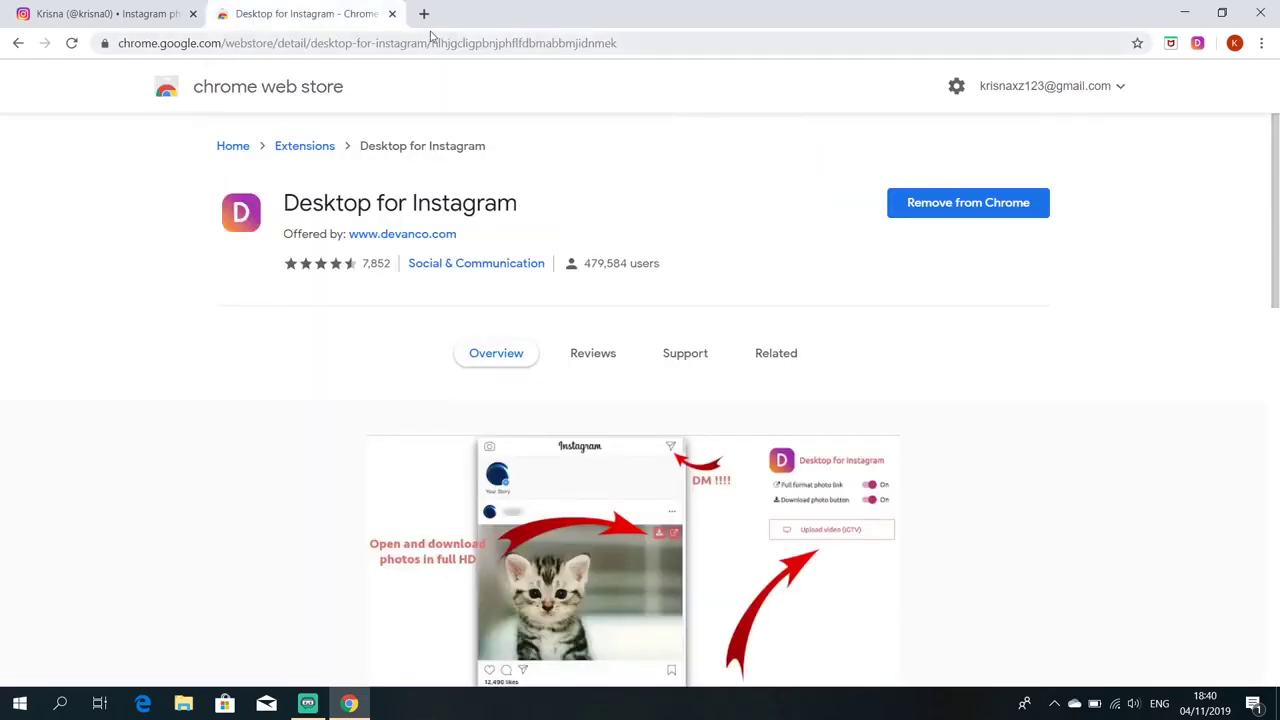
left_click(1259, 8)
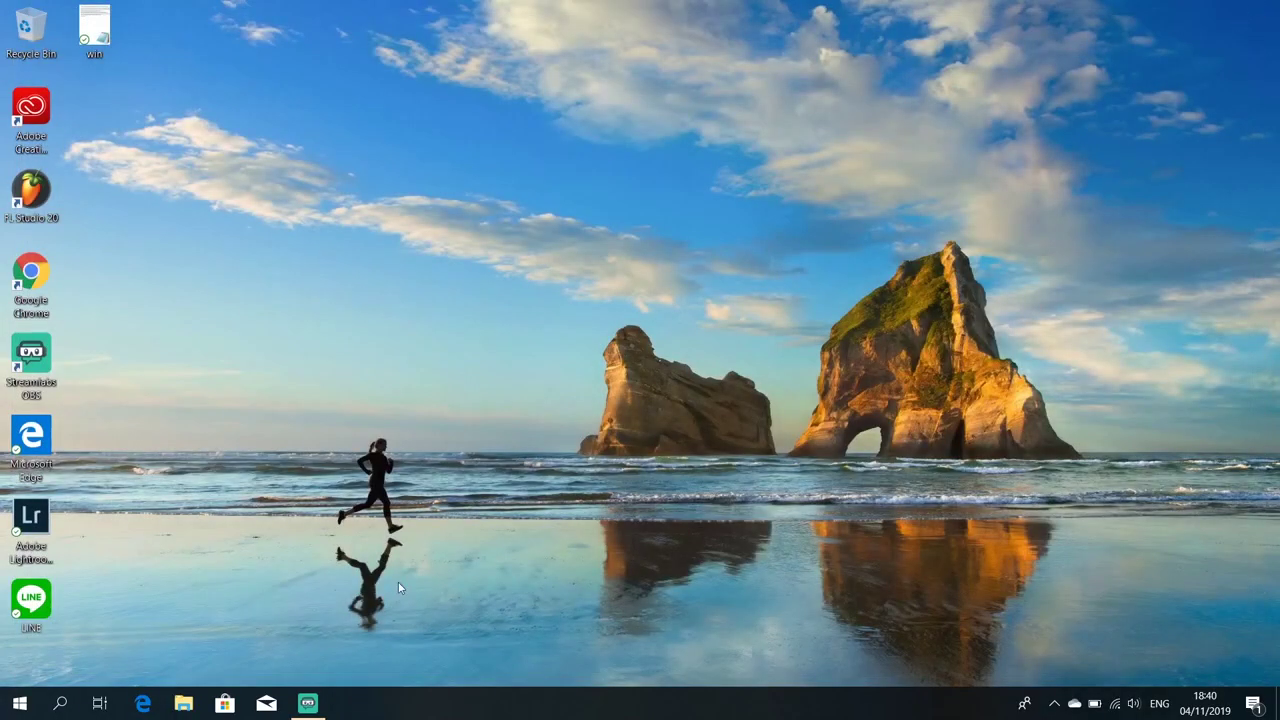